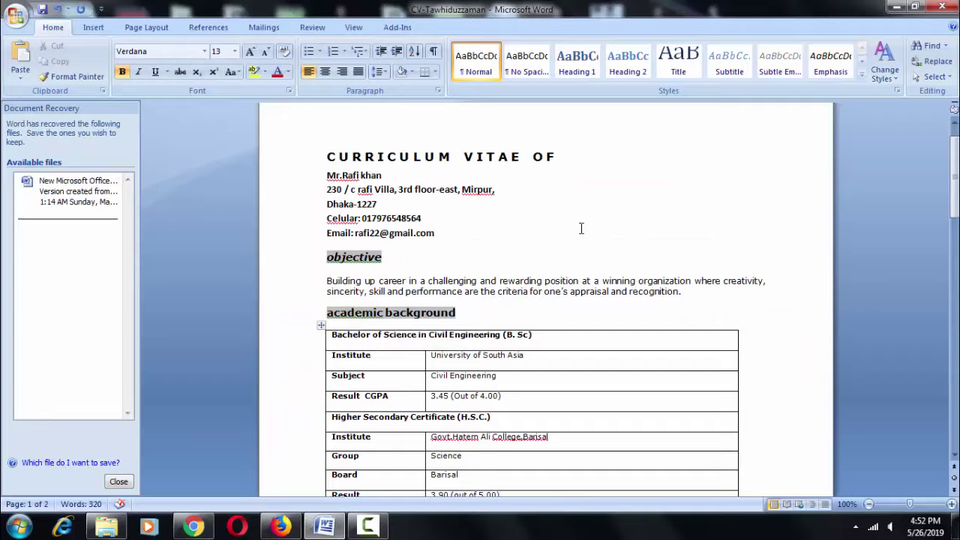
# Bring up the Insert ribbon commands, briefly returning to Home in between
pyautogui.click(93, 29)
pyautogui.click(55, 27)
pyautogui.click(99, 27)
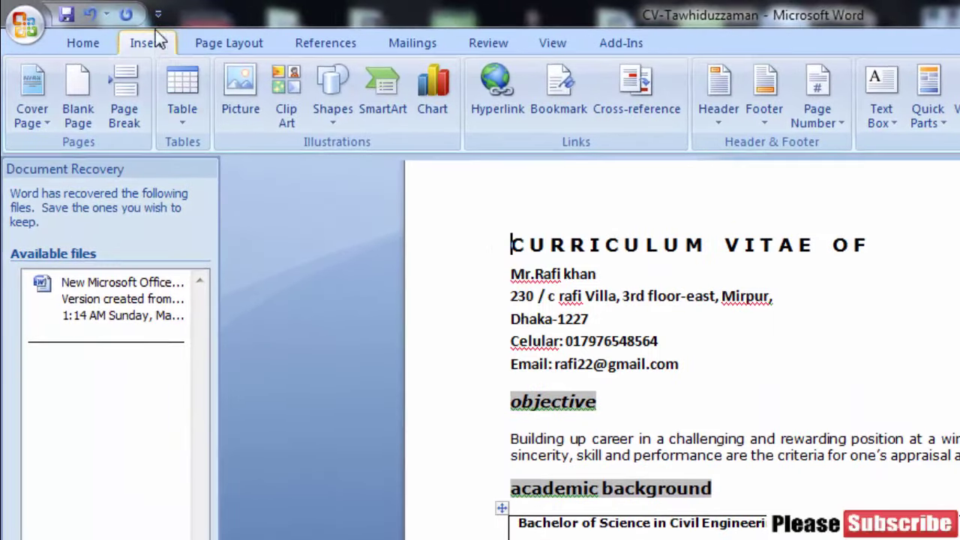
# Insert the photo file z120 into the CV
pyautogui.click(240, 102)
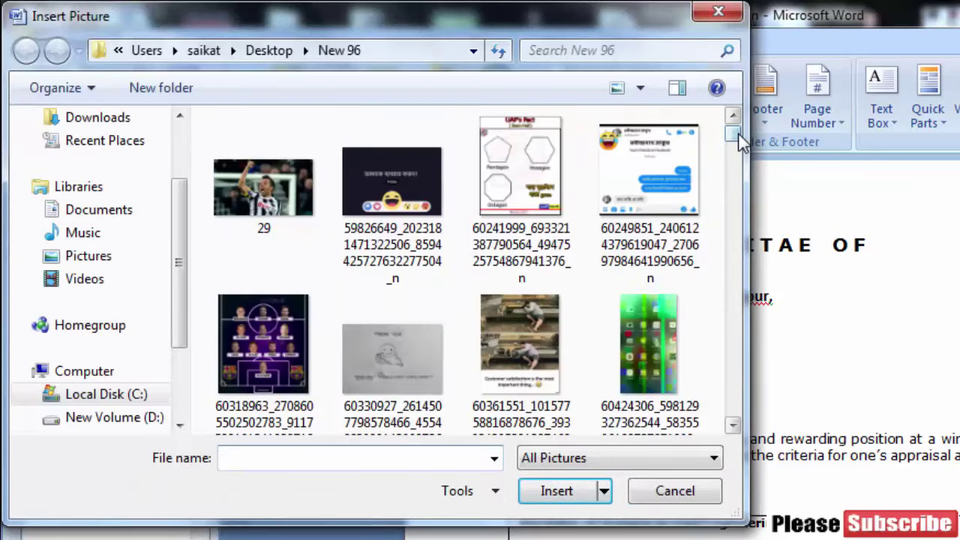
pyautogui.moveTo(733, 135); pyautogui.dragTo(737, 427)
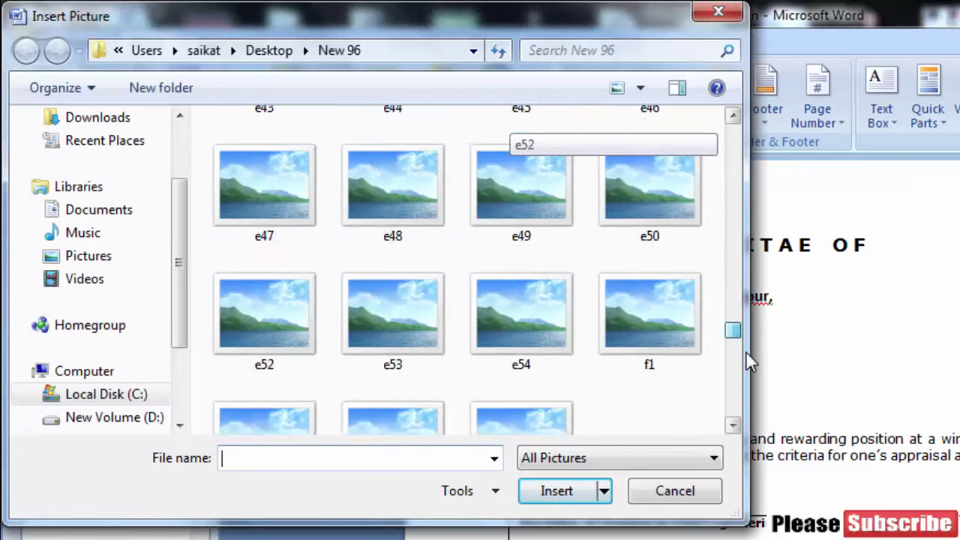
pyautogui.click(413, 401)
pyautogui.click(557, 490)
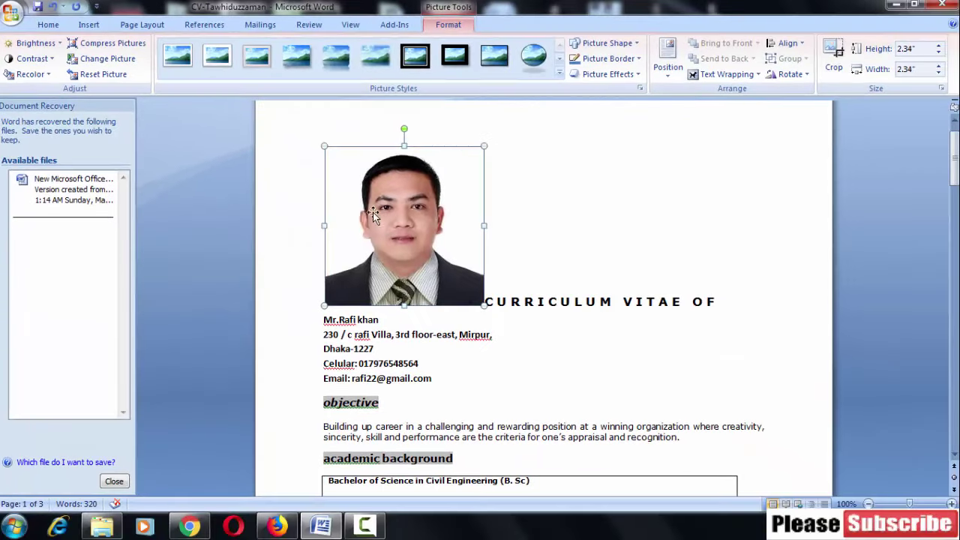
# Set the photo's text wrapping to Behind Text
pyautogui.rightClick(433, 218)
pyautogui.moveTo(481, 374)
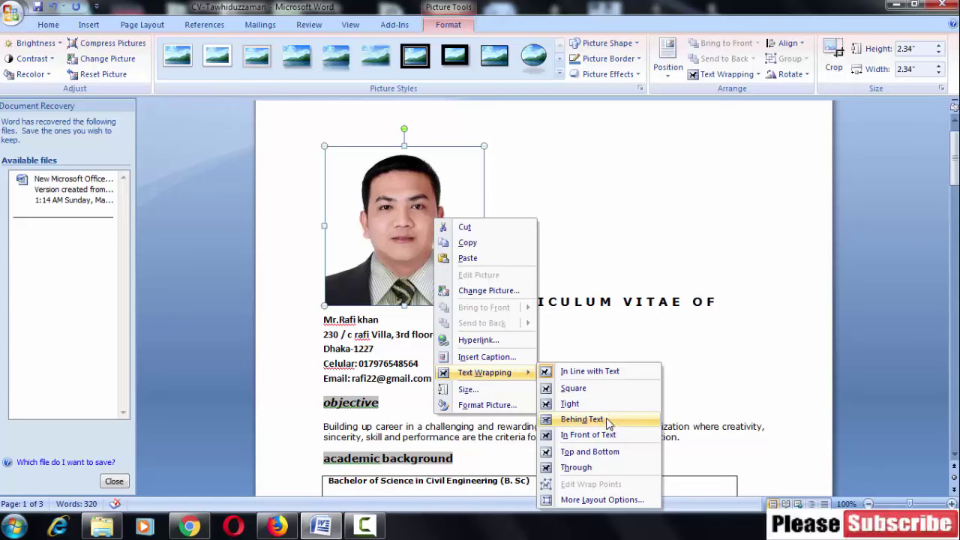
pyautogui.click(614, 421)
# Move the photo to the top-right beside the heading and shrink it to 1.81" square
pyautogui.moveTo(429, 253); pyautogui.dragTo(730, 213)
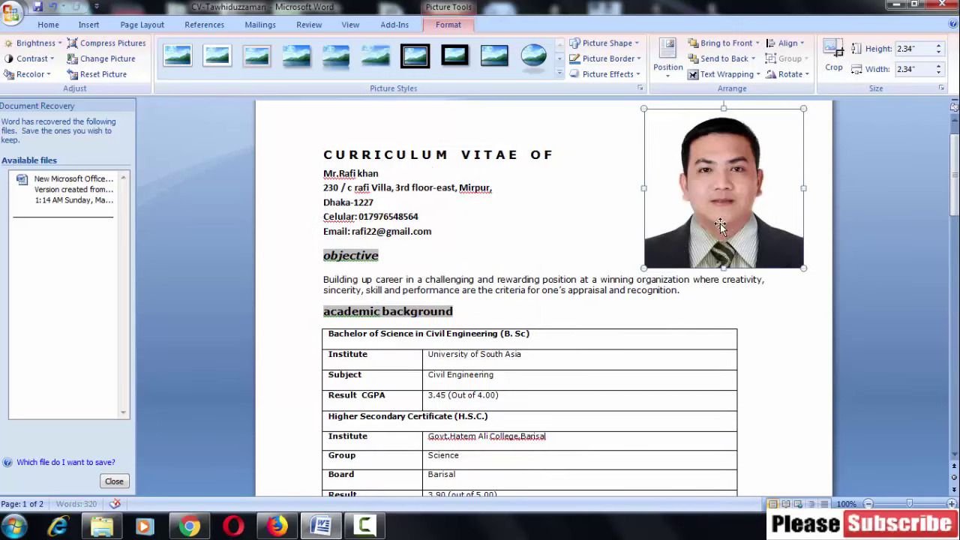
pyautogui.moveTo(646, 267)
pyautogui.mouseDown()
pyautogui.moveTo(684, 246)
pyautogui.moveTo(667, 244)
pyautogui.mouseUp()
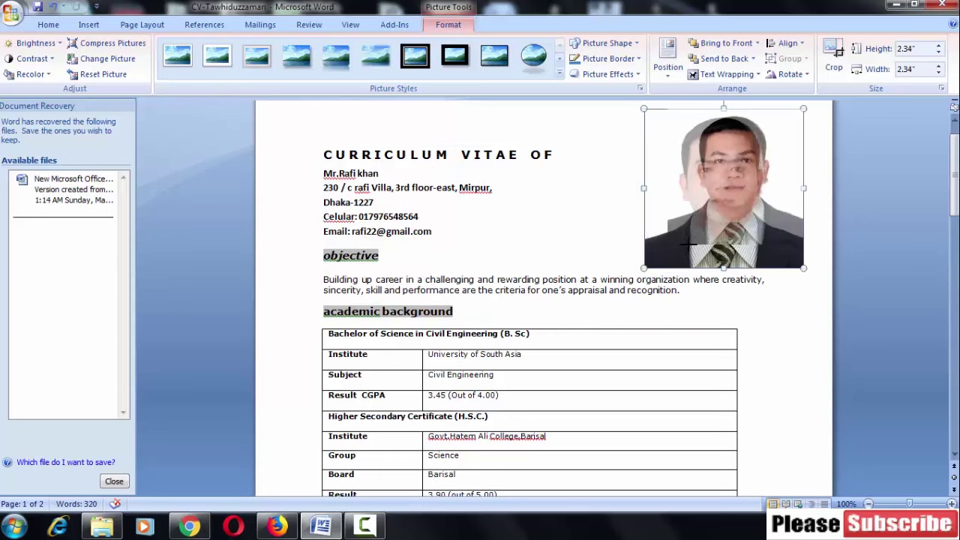
pyautogui.moveTo(742, 199); pyautogui.dragTo(724, 208)
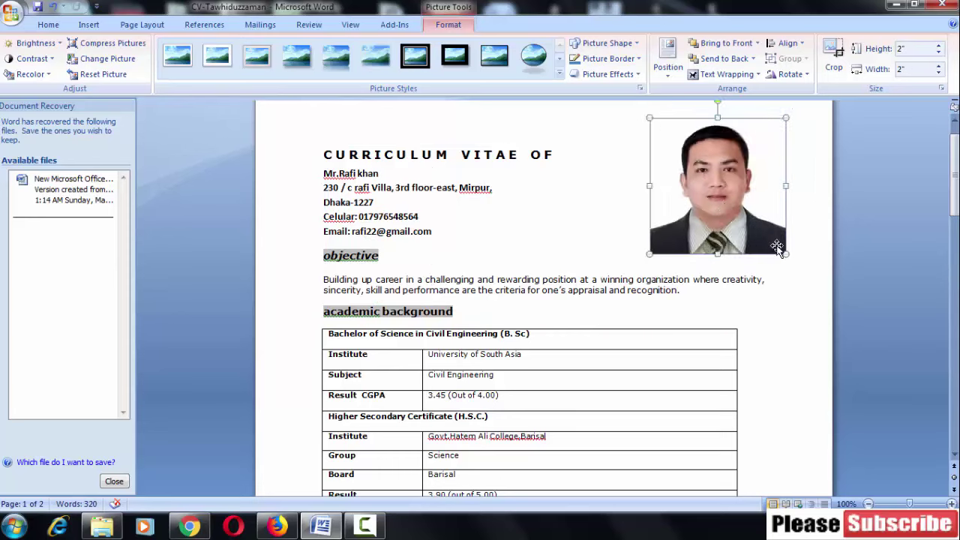
pyautogui.moveTo(786, 256); pyautogui.dragTo(780, 249)
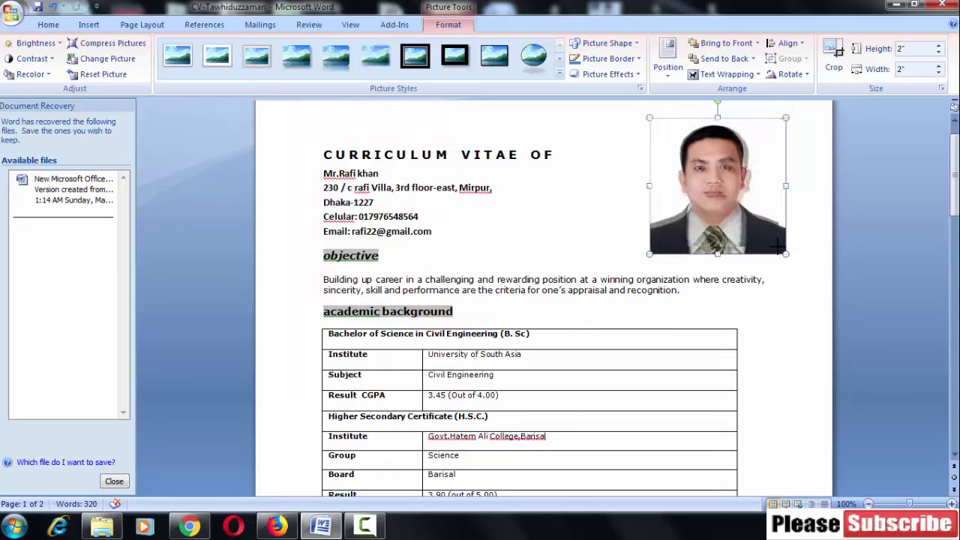
pyautogui.moveTo(649, 249); pyautogui.dragTo(655, 242)
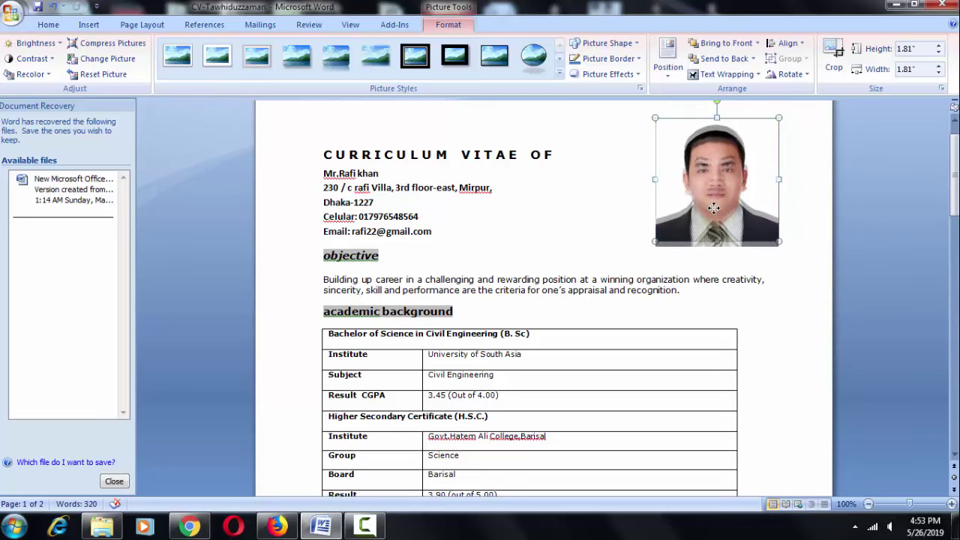
pyautogui.moveTo(713, 207); pyautogui.dragTo(714, 209)
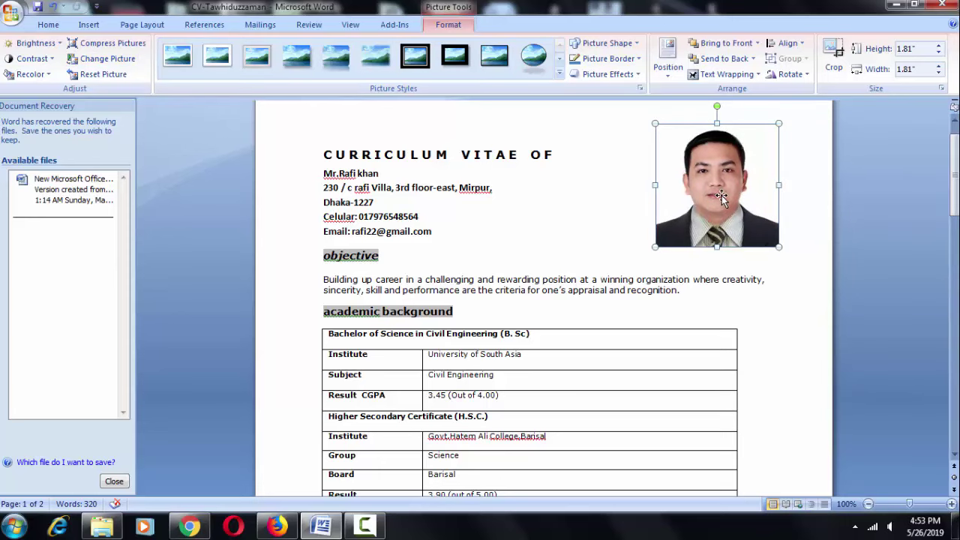
# Give the photo a Solid line border under Line Color in Format Picture
pyautogui.rightClick(721, 195)
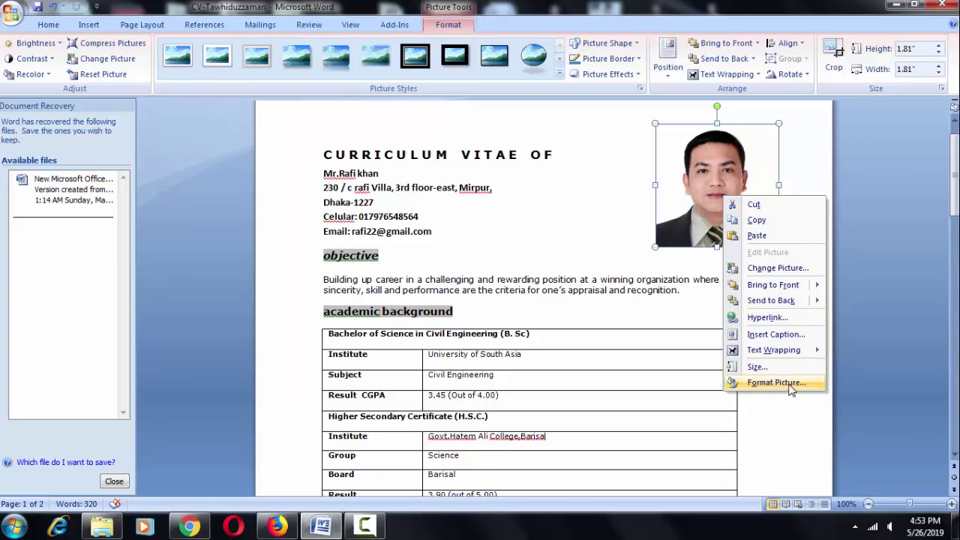
pyautogui.click(784, 386)
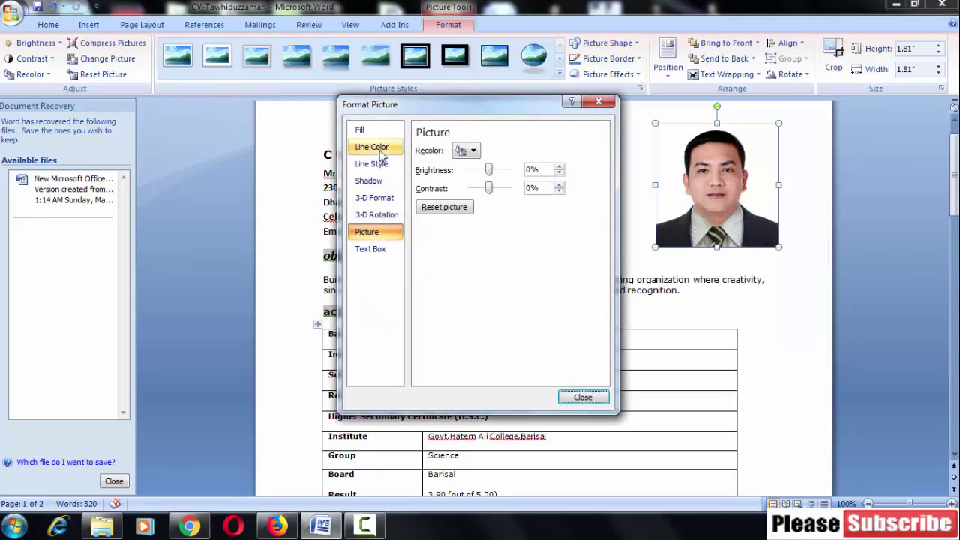
pyautogui.click(382, 155)
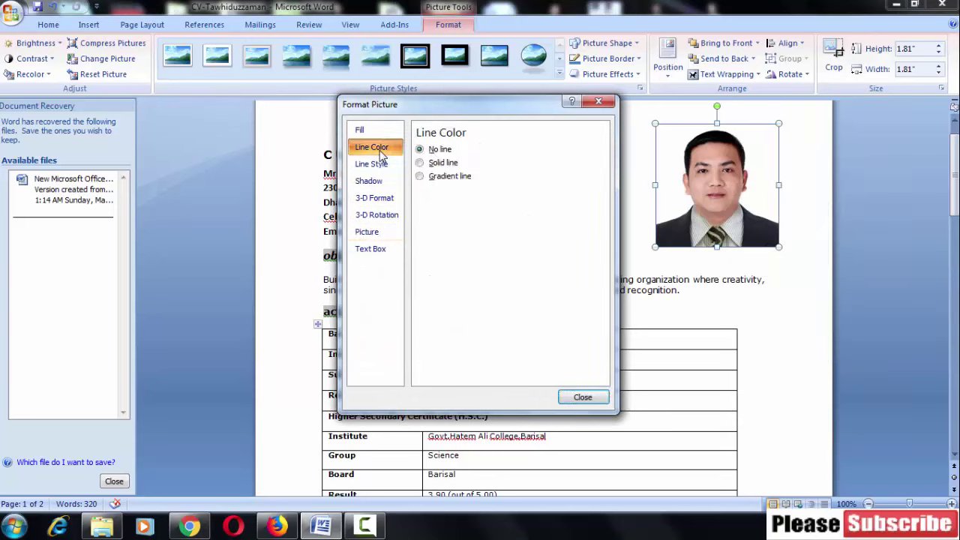
pyautogui.click(376, 168)
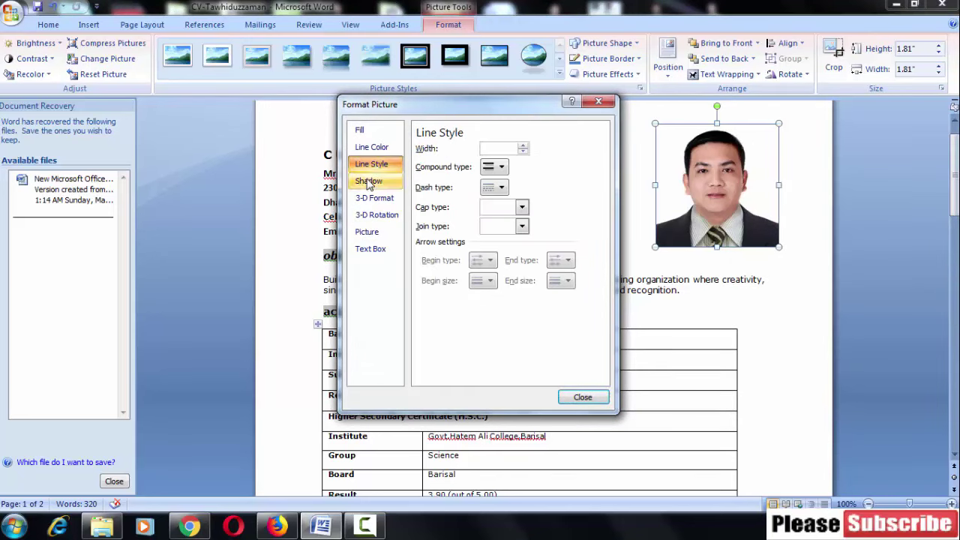
pyautogui.click(368, 183)
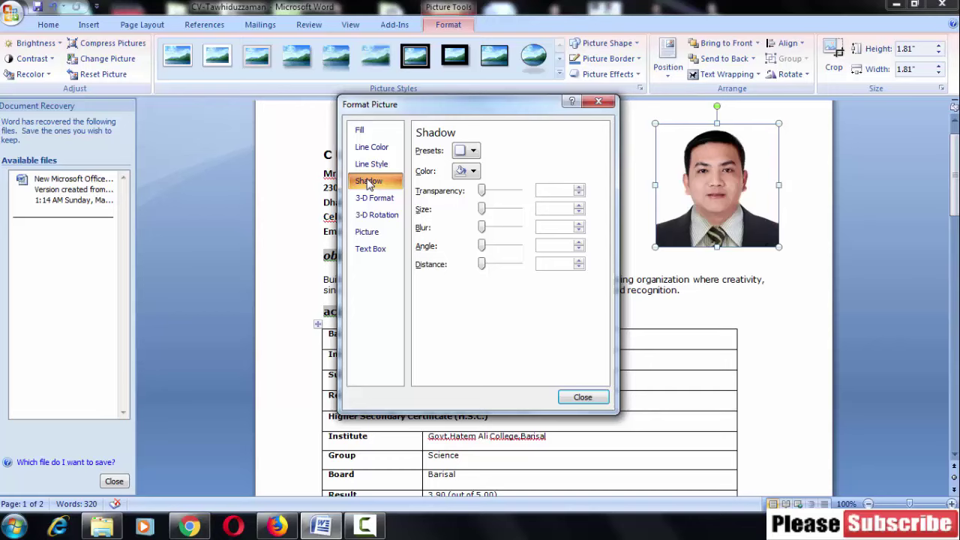
pyautogui.click(370, 198)
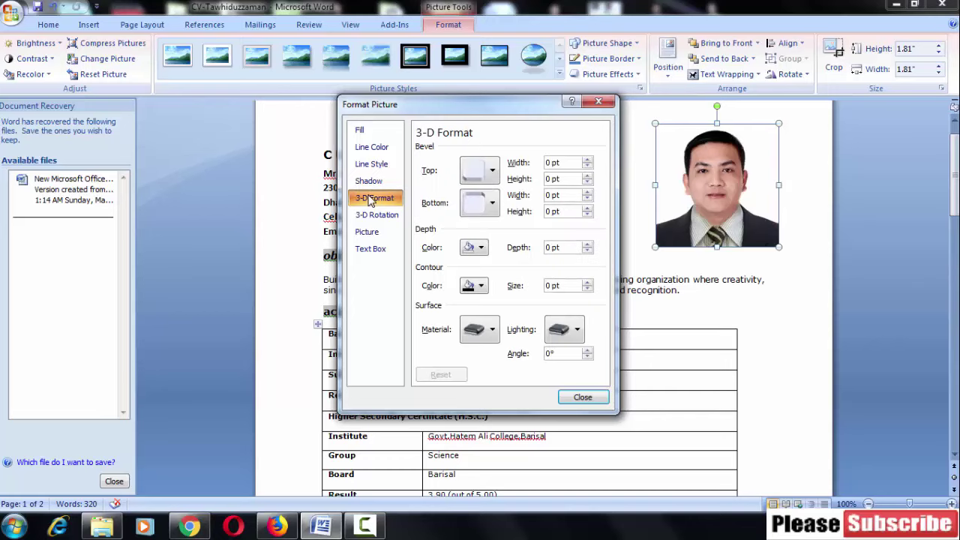
pyautogui.click(377, 150)
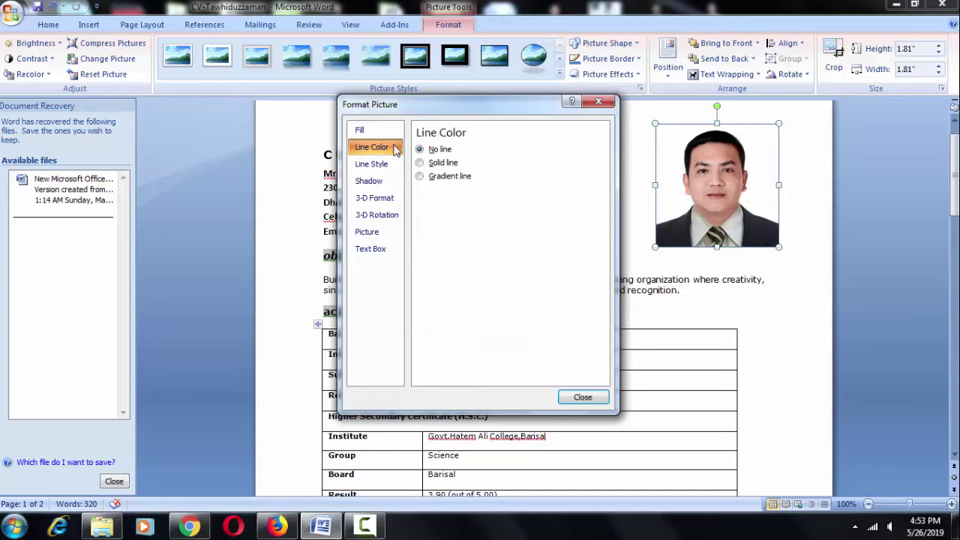
pyautogui.click(419, 164)
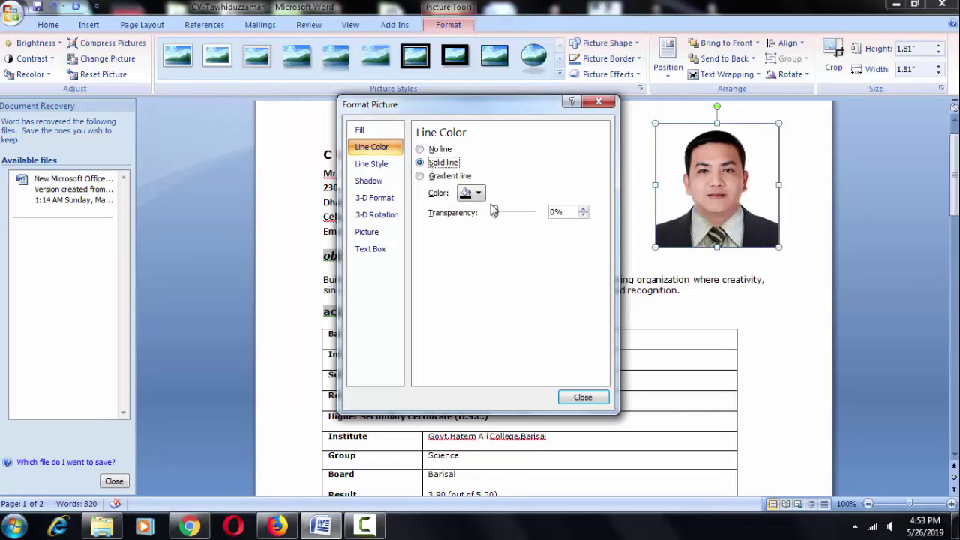
pyautogui.click(582, 398)
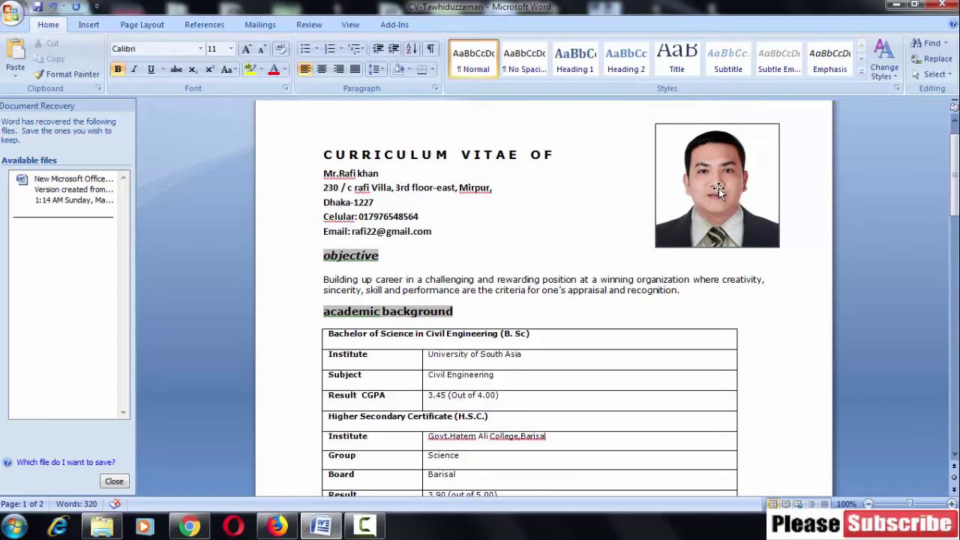
# In Format Picture, set the photo's Brightness to 2% and Contrast to 14%
pyautogui.rightClick(718, 188)
pyautogui.click(767, 376)
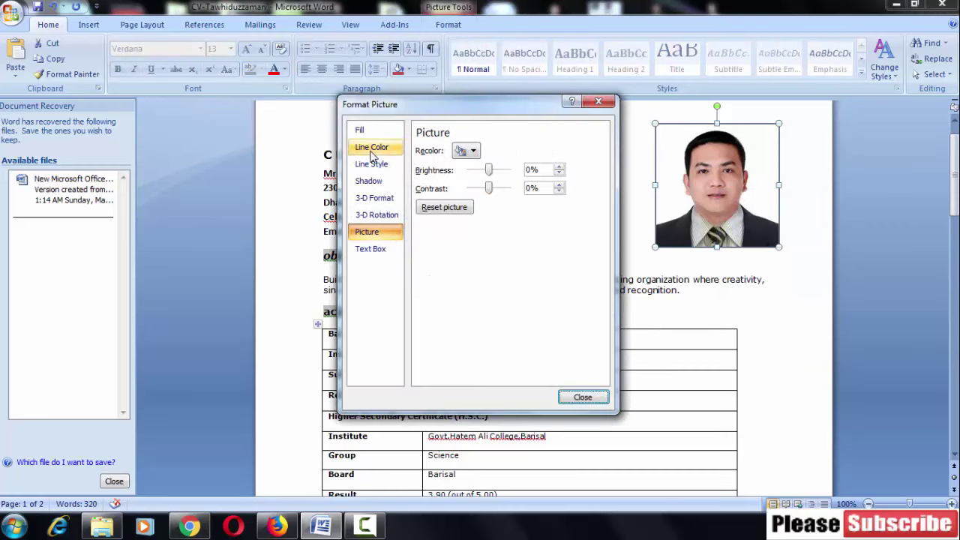
pyautogui.click(371, 164)
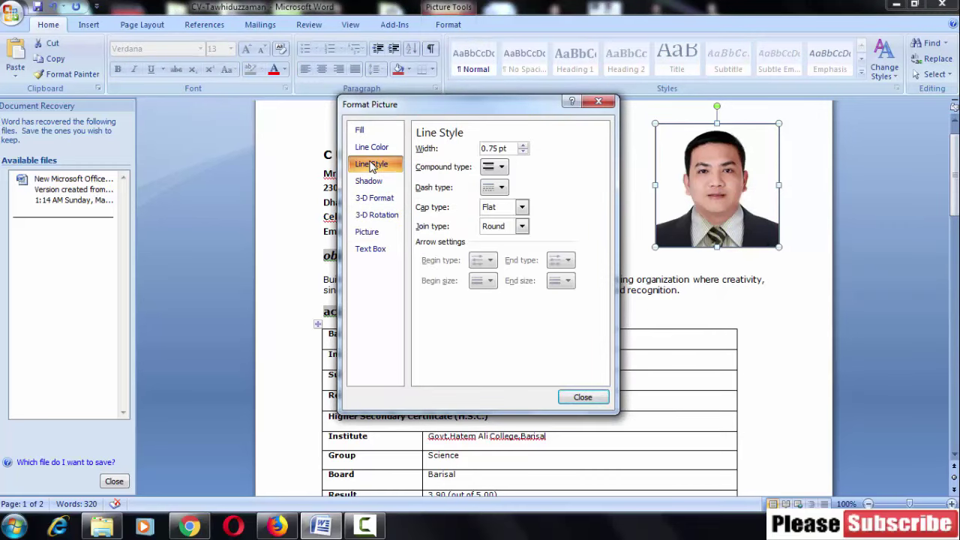
pyautogui.click(368, 181)
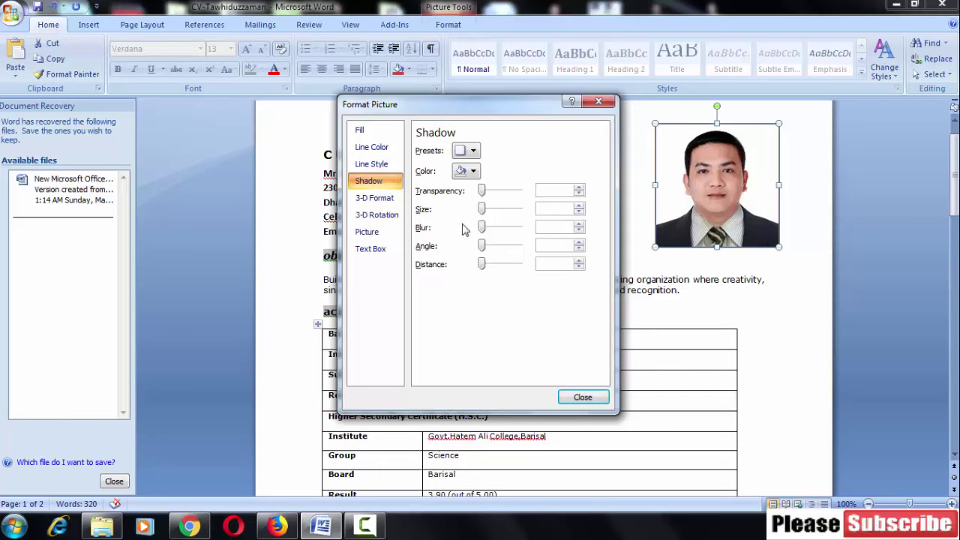
pyautogui.click(382, 198)
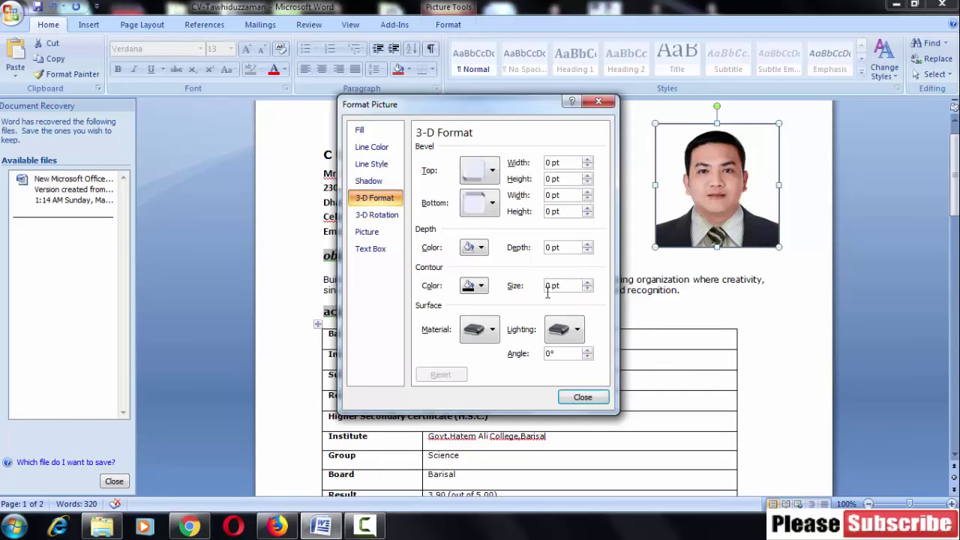
pyautogui.click(382, 216)
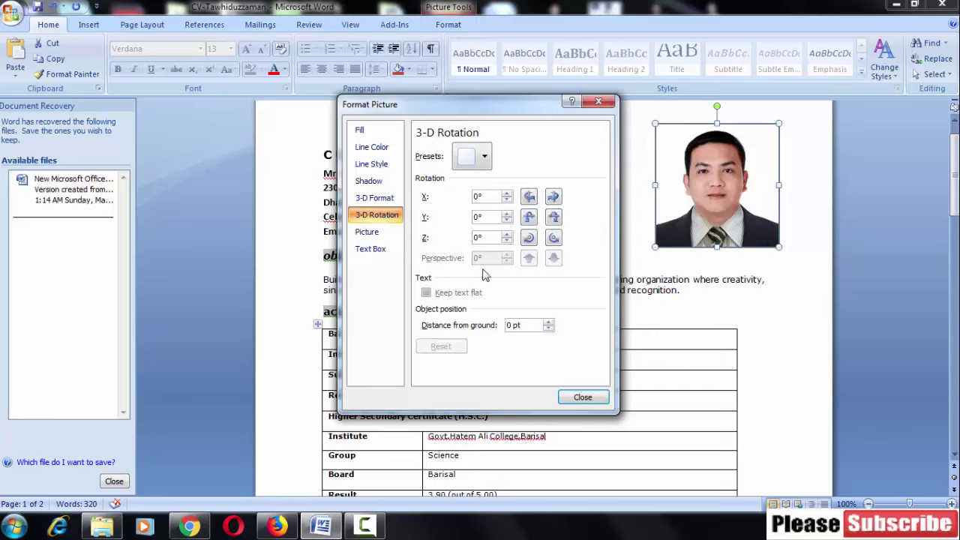
pyautogui.click(373, 232)
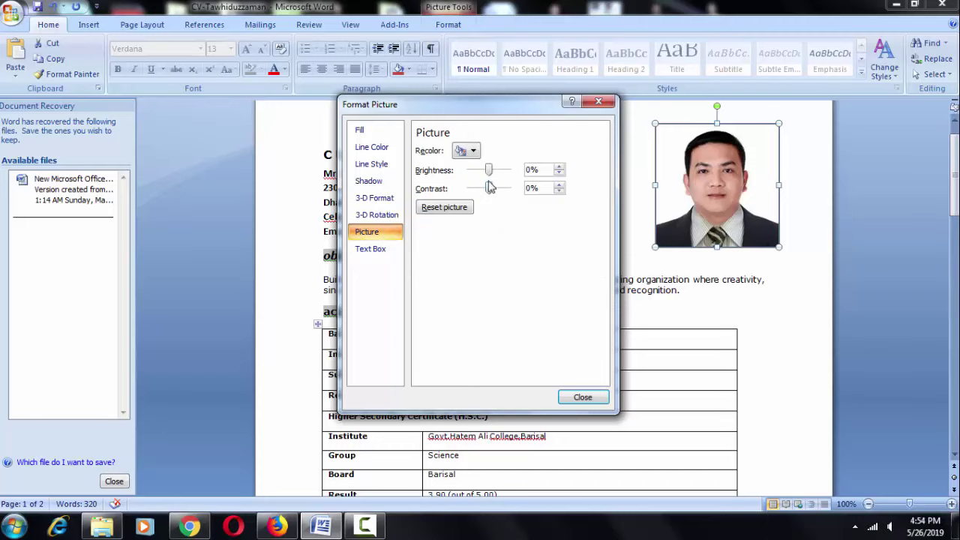
pyautogui.moveTo(488, 171)
pyautogui.mouseDown()
pyautogui.moveTo(498, 171)
pyautogui.moveTo(487, 173)
pyautogui.moveTo(491, 191)
pyautogui.mouseUp()
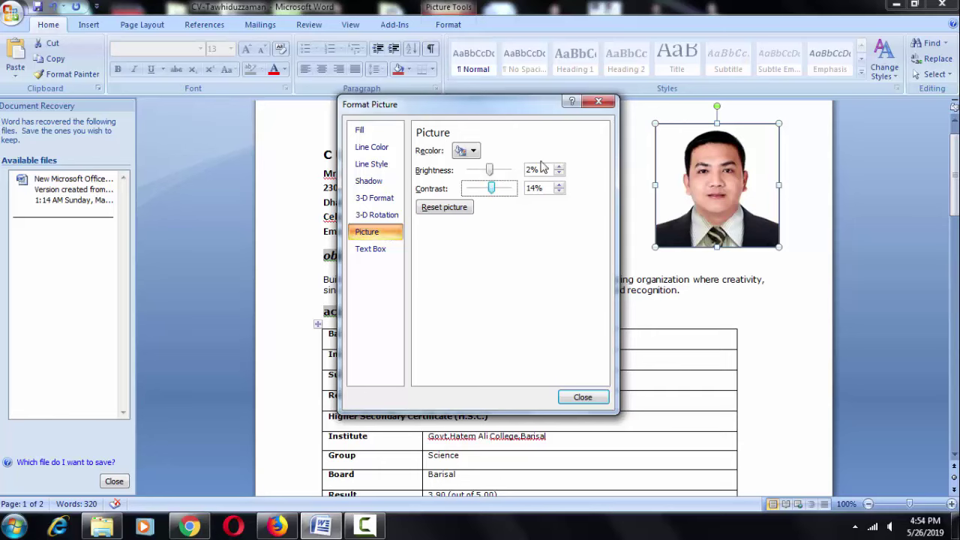
pyautogui.click(577, 398)
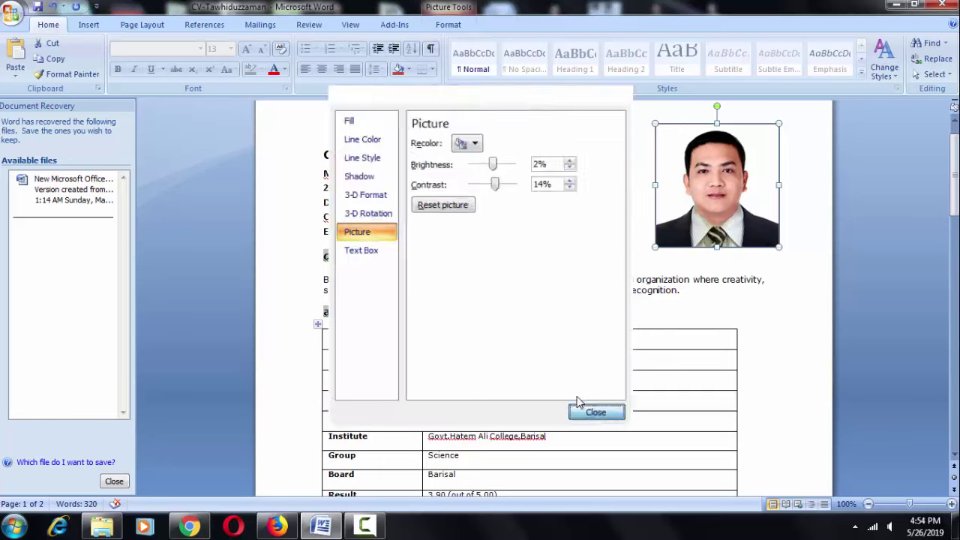
pyautogui.click(781, 350)
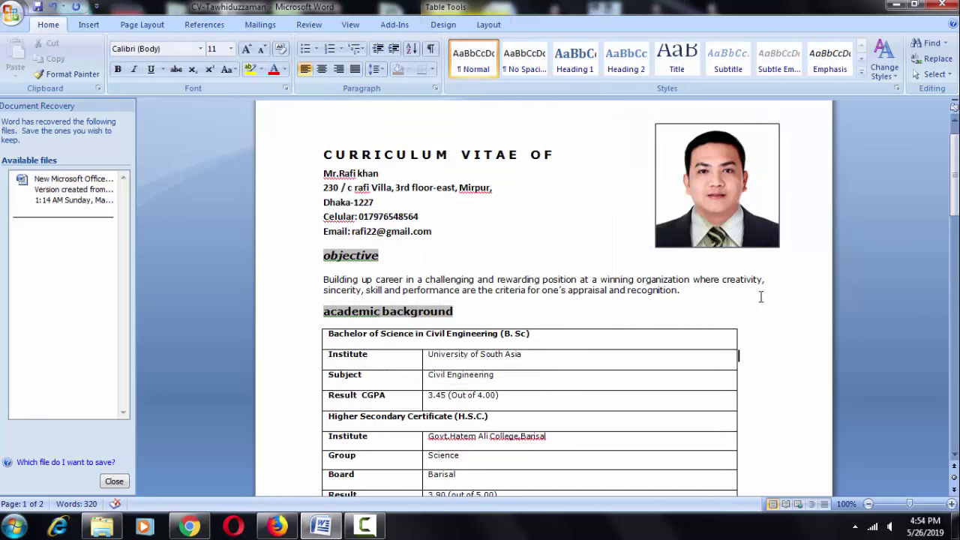
# In the Size dialog, try a 1" height, then Reset the photo to 2.34" square (100%)
pyautogui.rightClick(706, 187)
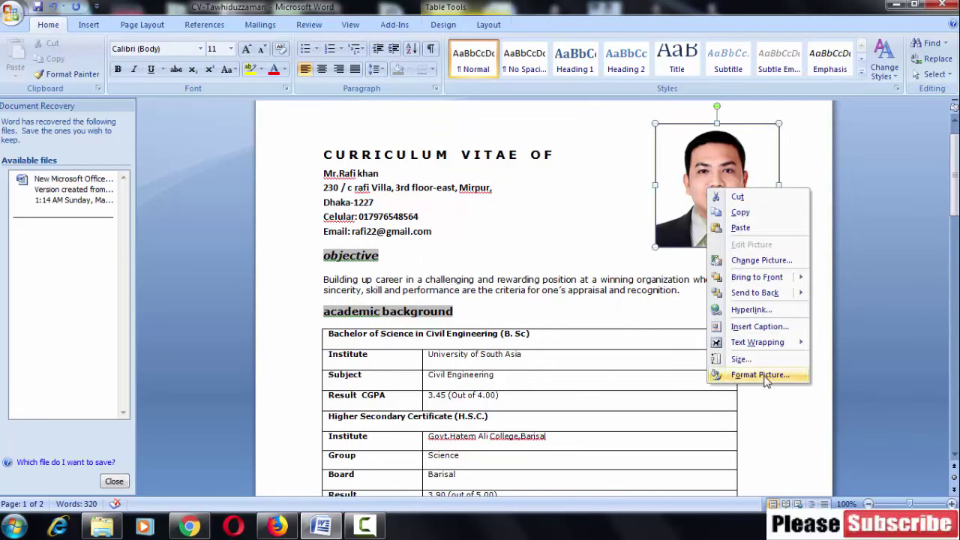
pyautogui.click(738, 359)
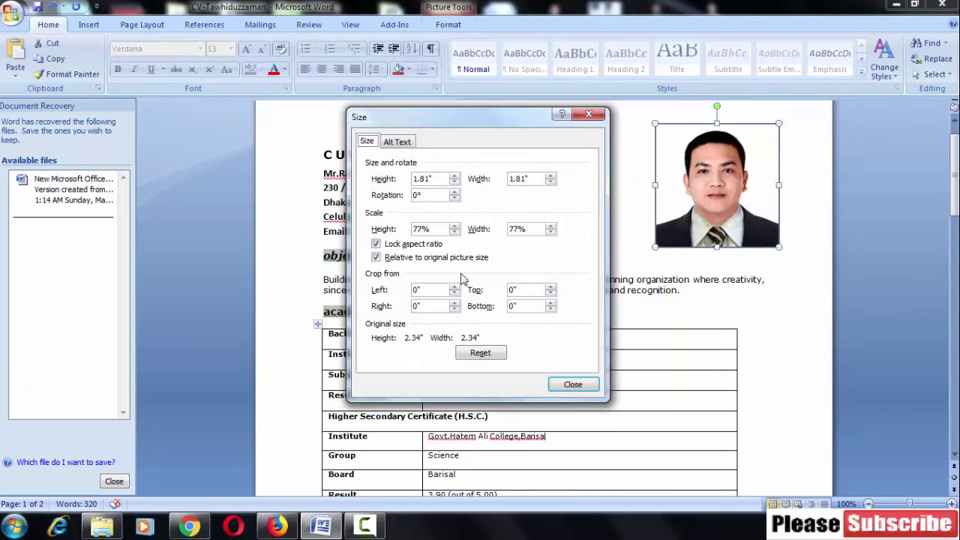
pyautogui.click(603, 113)
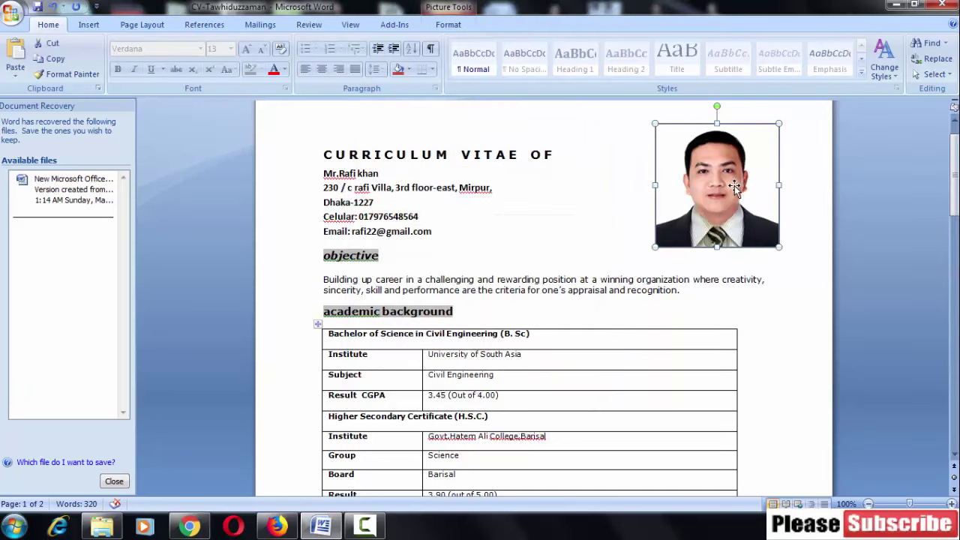
pyautogui.rightClick(733, 186)
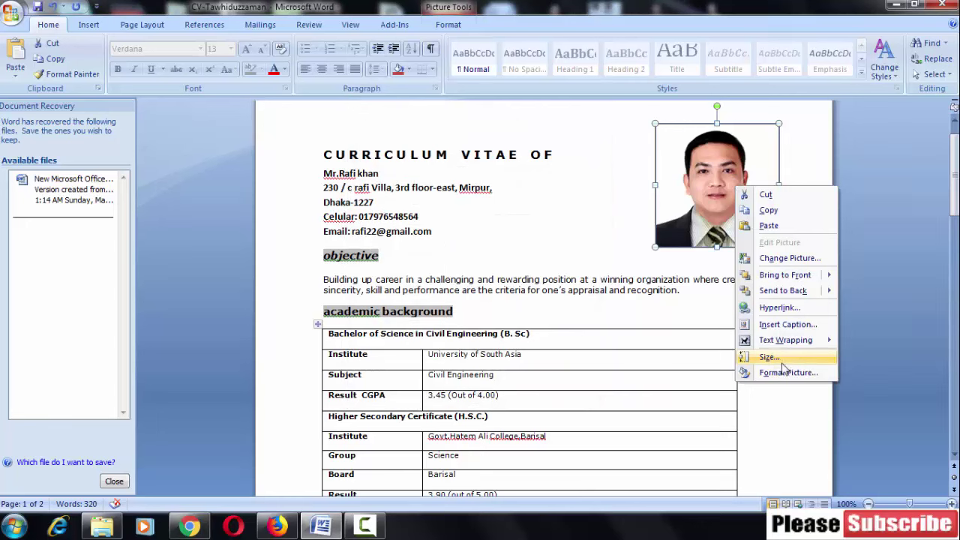
pyautogui.click(787, 362)
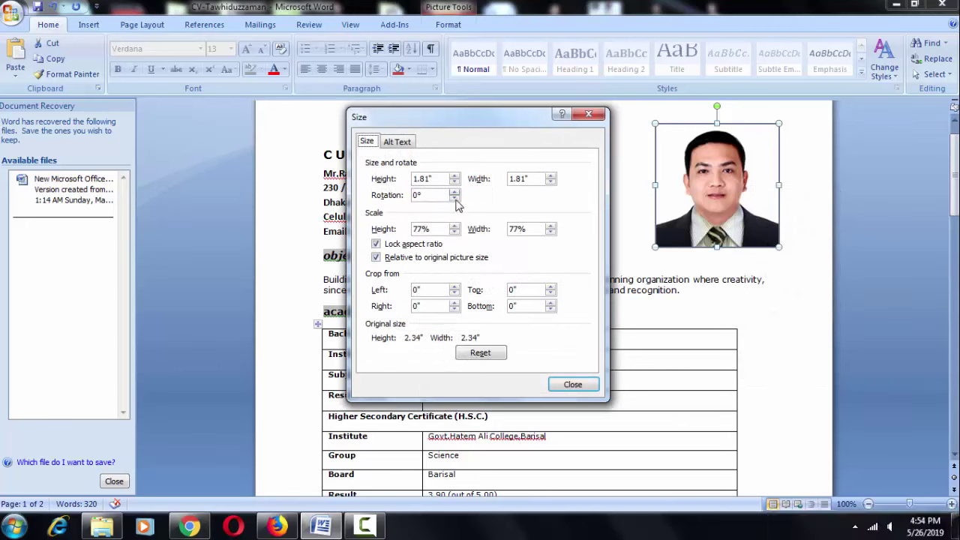
pyautogui.click(403, 144)
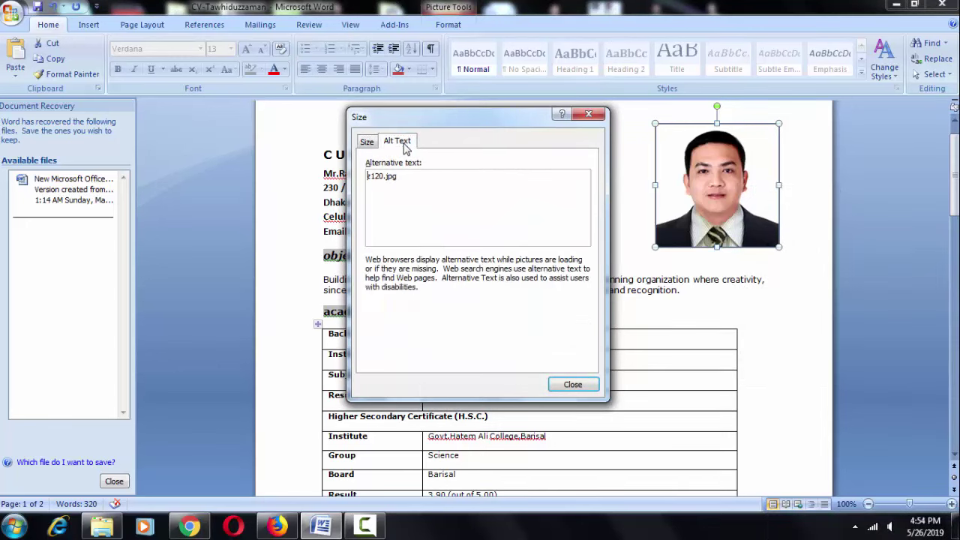
pyautogui.click(367, 142)
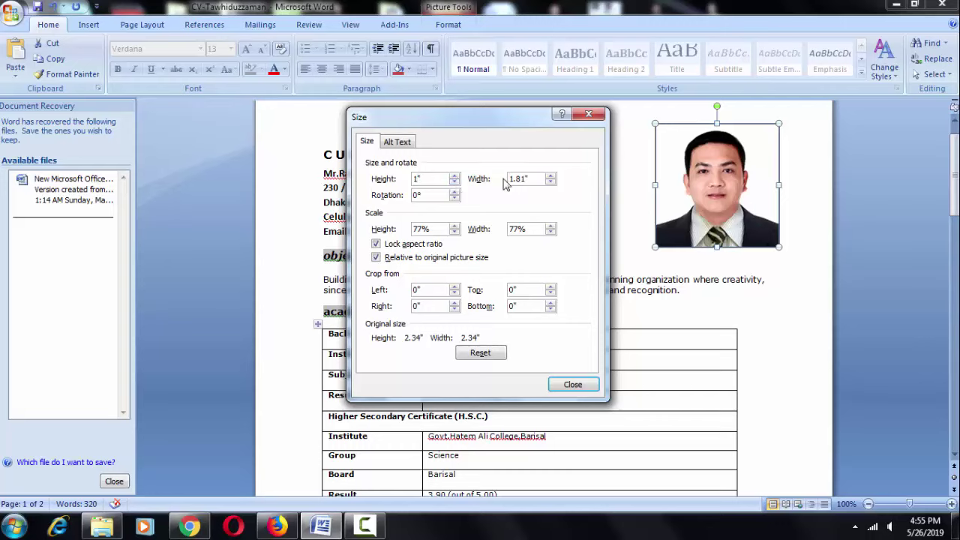
pyautogui.click(528, 178)
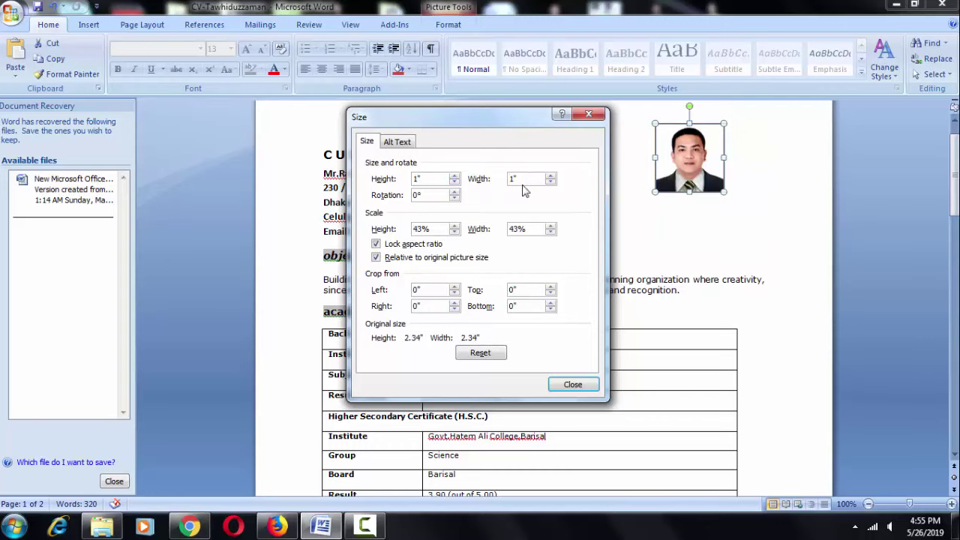
pyautogui.click(494, 358)
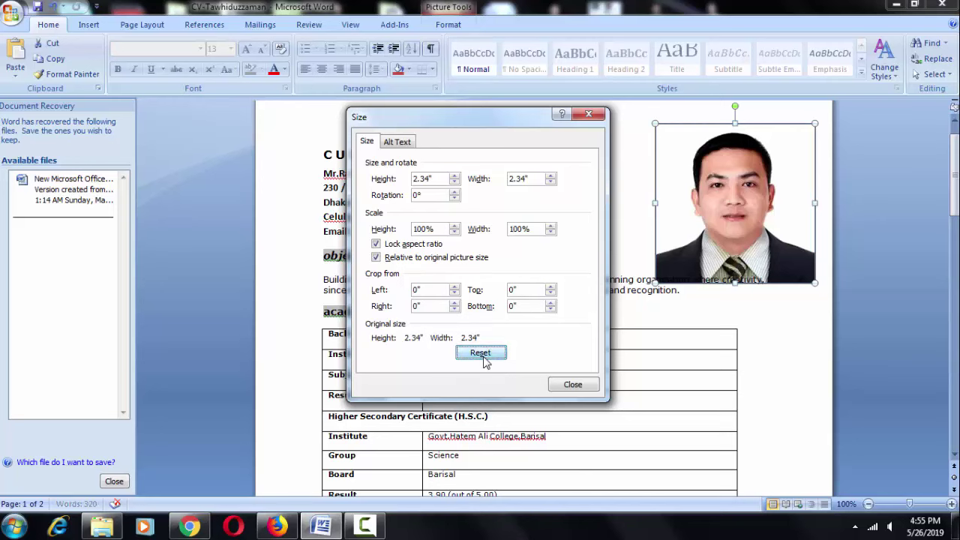
pyautogui.click(572, 384)
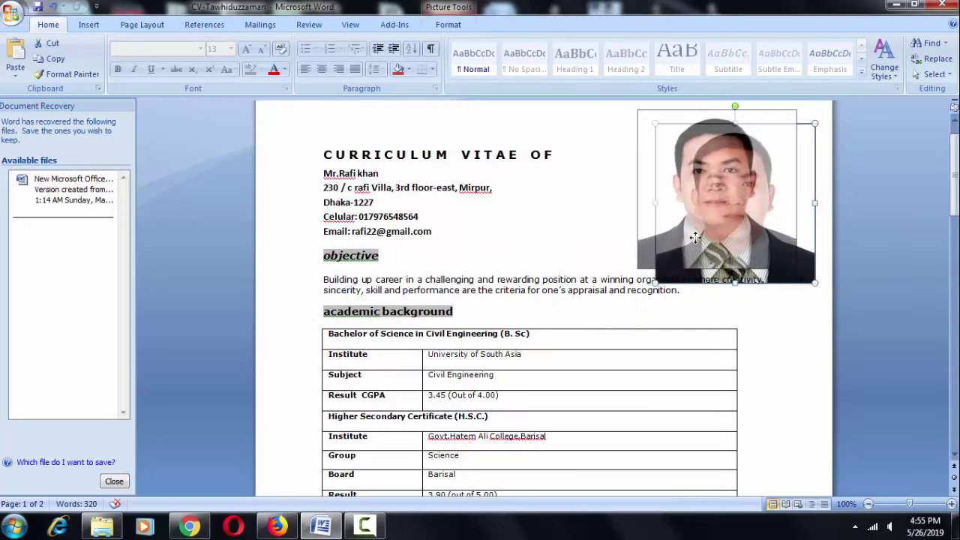
# Drag the photo up beside the CURRICULUM VITAE OF heading and shrink it clear of the objective
pyautogui.moveTo(708, 255); pyautogui.dragTo(692, 240)
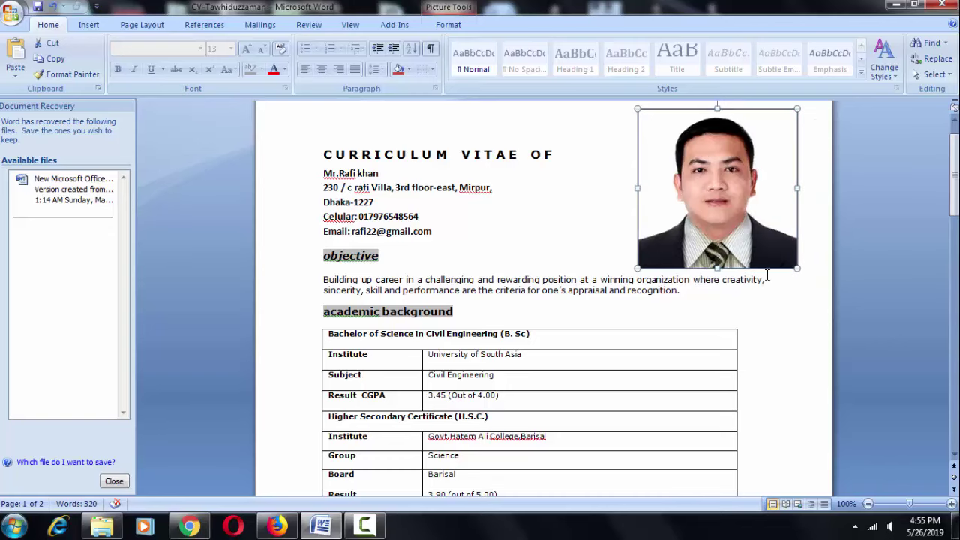
pyautogui.moveTo(797, 268); pyautogui.dragTo(772, 243)
pyautogui.moveTo(716, 206); pyautogui.dragTo(740, 222)
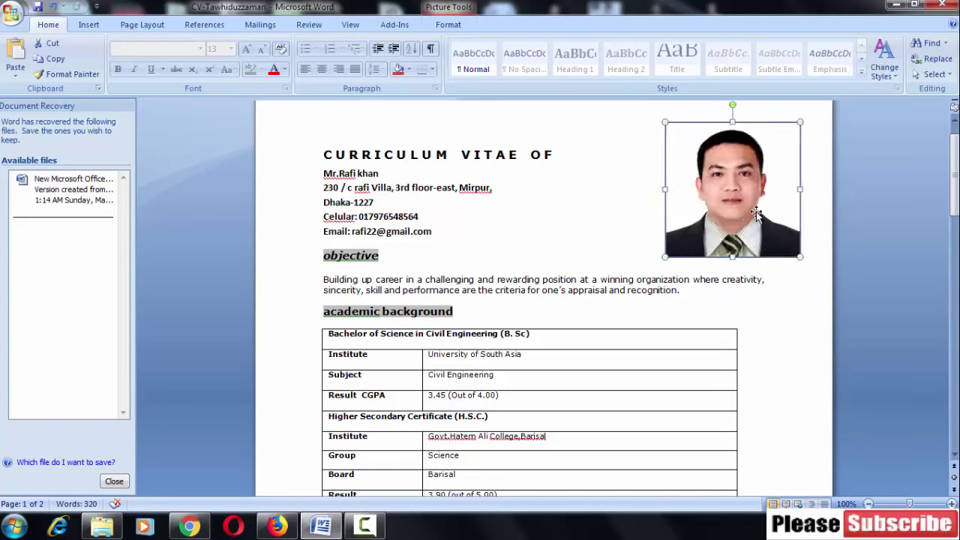
pyautogui.moveTo(800, 121); pyautogui.dragTo(789, 133)
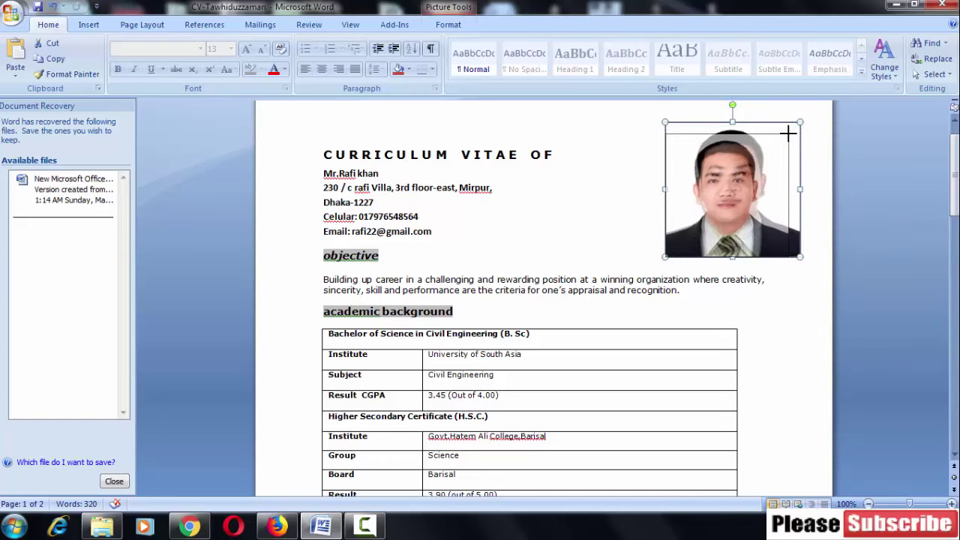
pyautogui.click(800, 306)
pyautogui.click(788, 338)
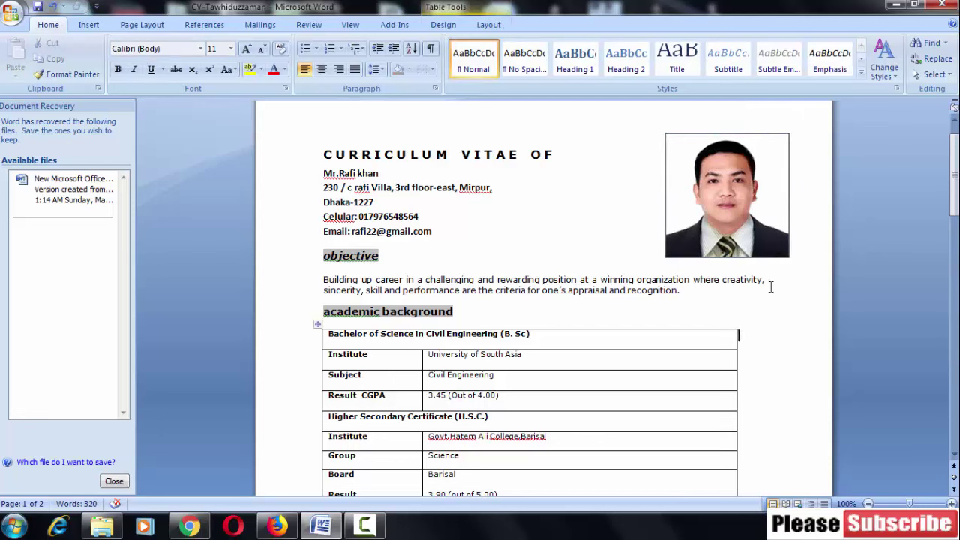
# Close Word, choosing Yes to save the CV changes
pyautogui.click(951, 6)
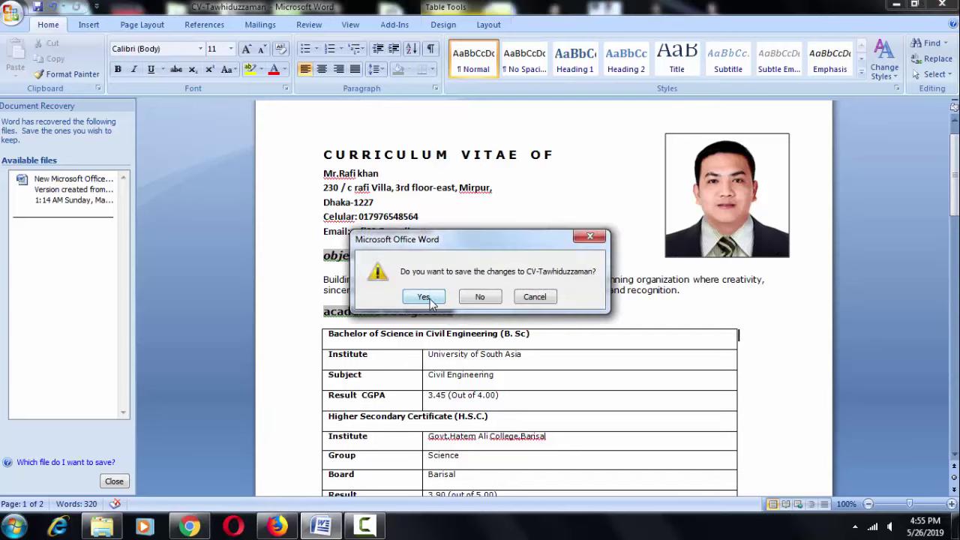
pyautogui.click(430, 298)
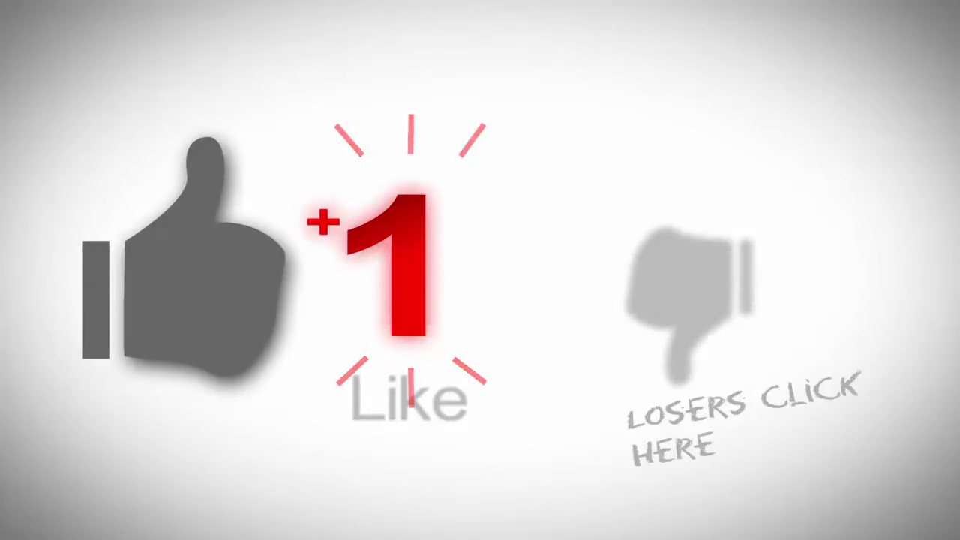